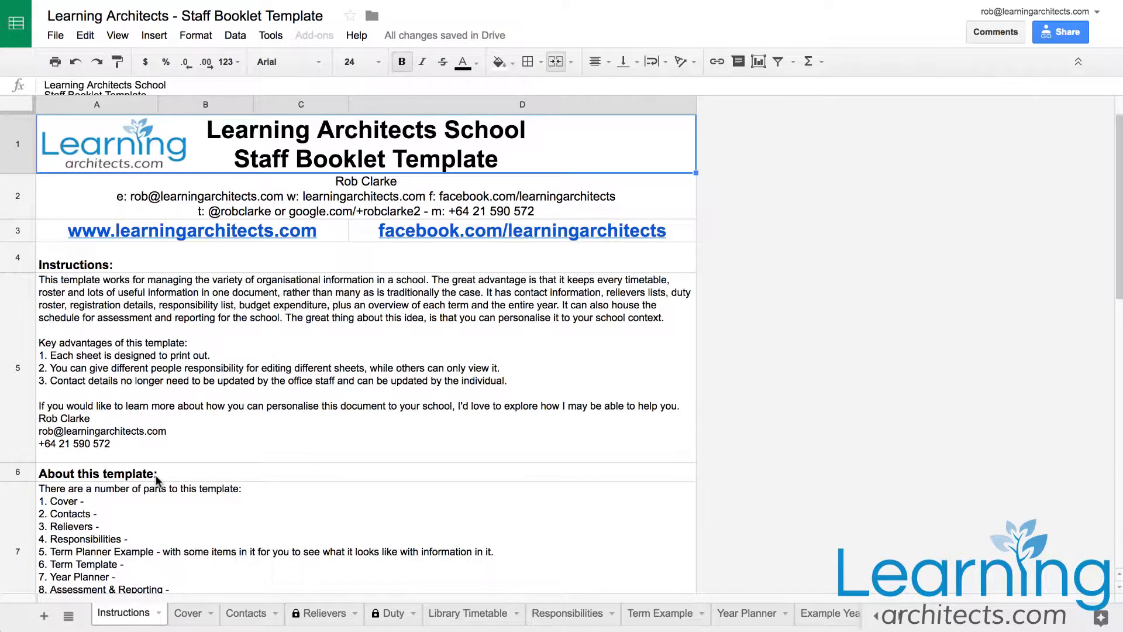
Browse through the template's sheets: Instructions, Cover, Contacts, Relievers, Duty and Library Timetable, ending on Relievers
scroll(156, 476, down, 1)
scroll(156, 476, up, 1)
click(186, 614)
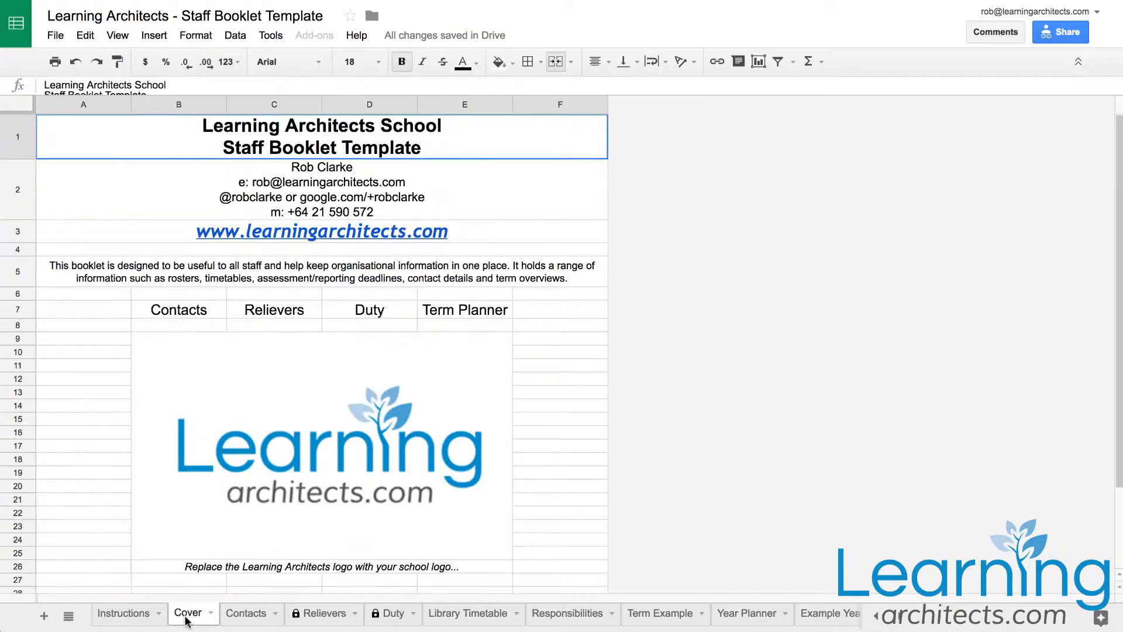
click(245, 613)
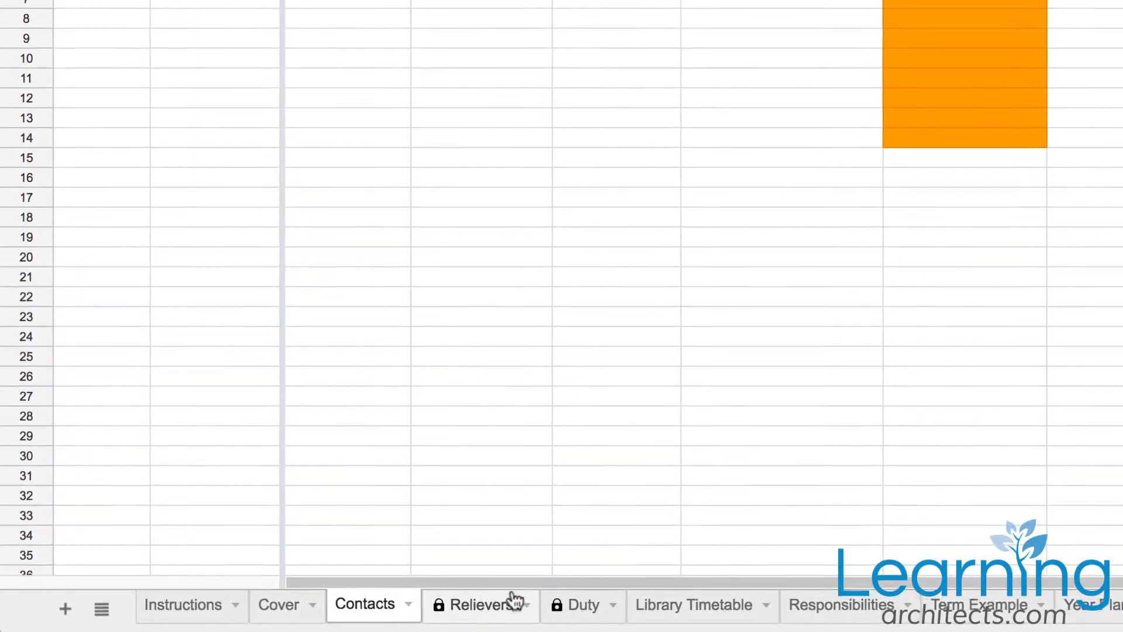
click(457, 611)
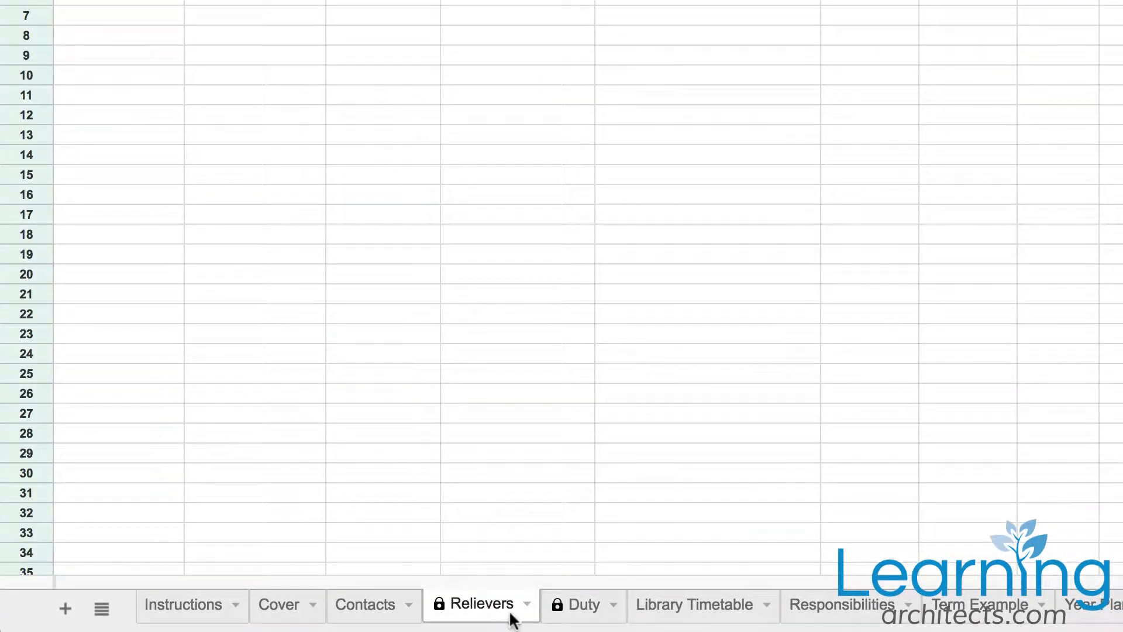
click(596, 611)
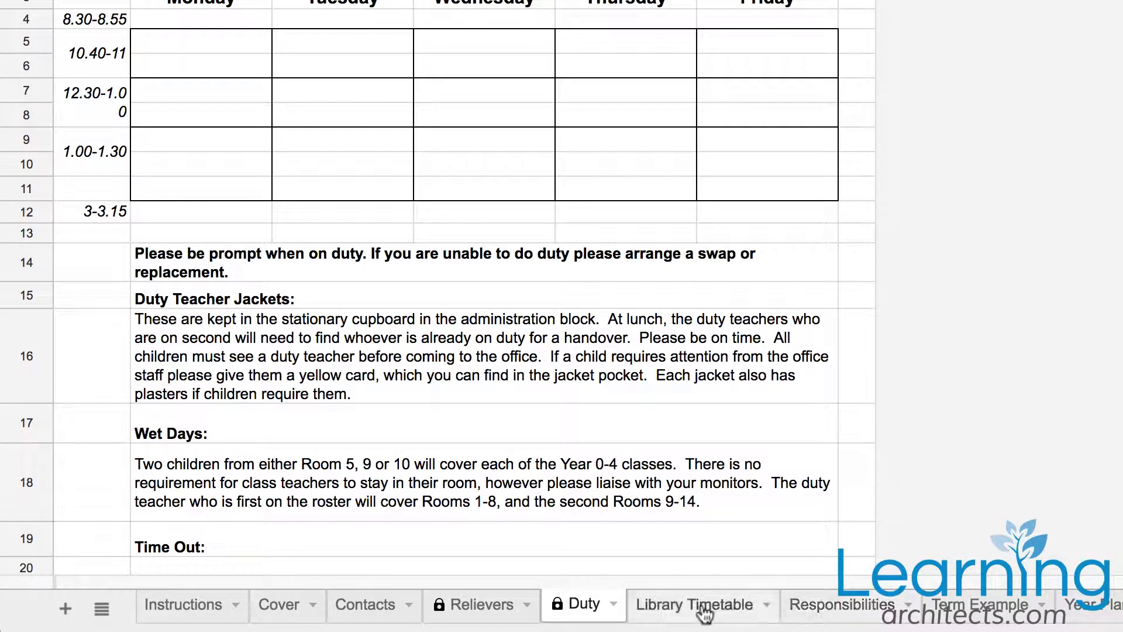
click(614, 604)
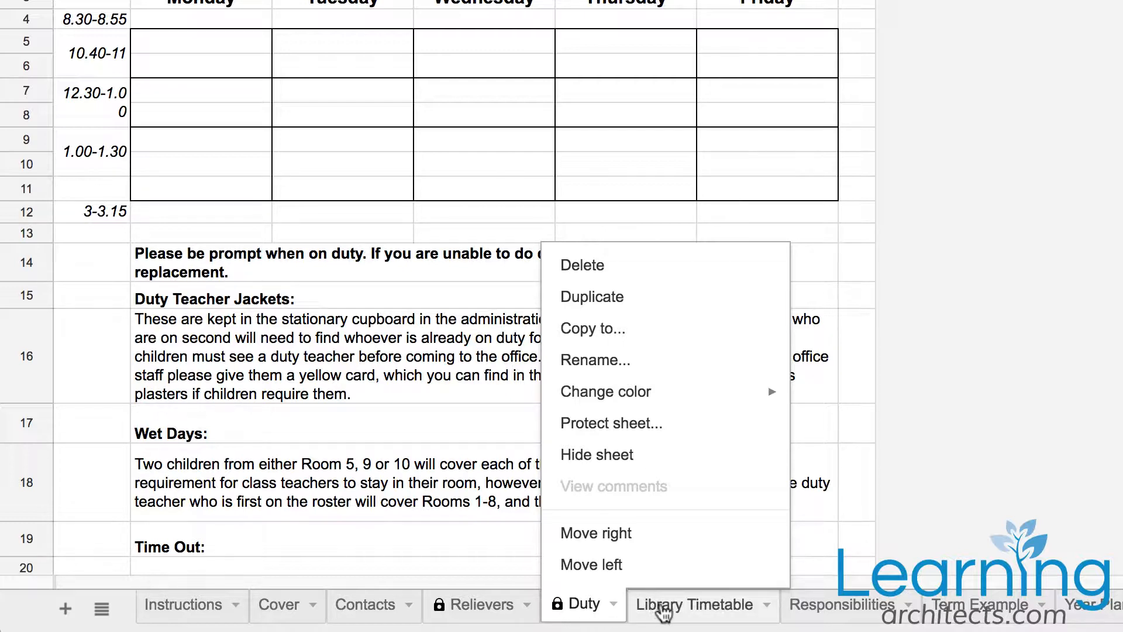
click(679, 609)
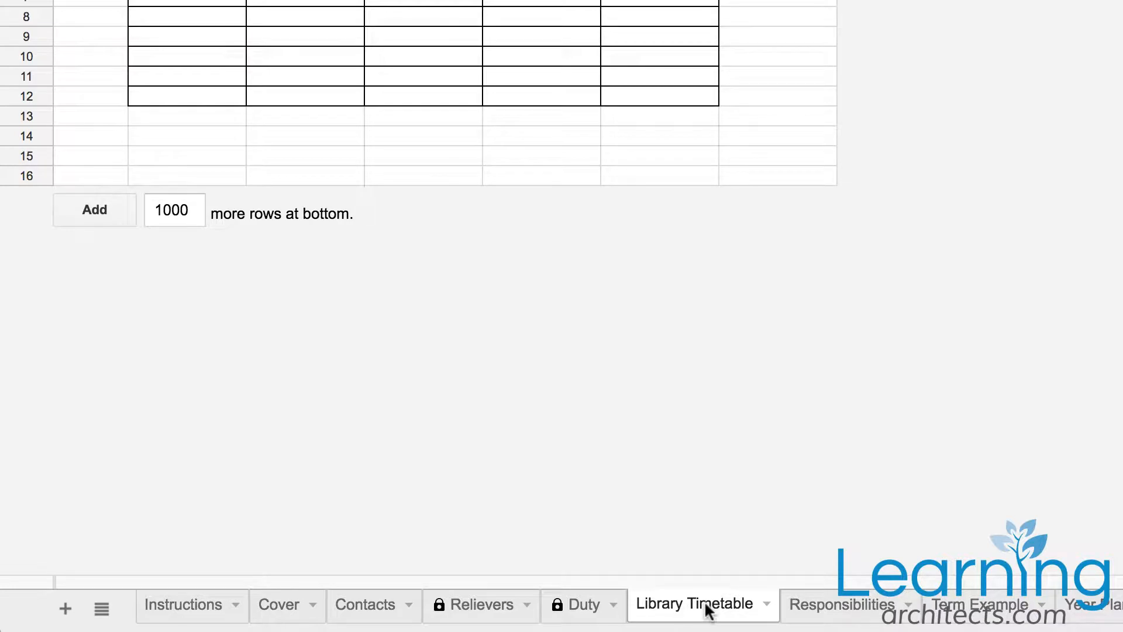
click(510, 608)
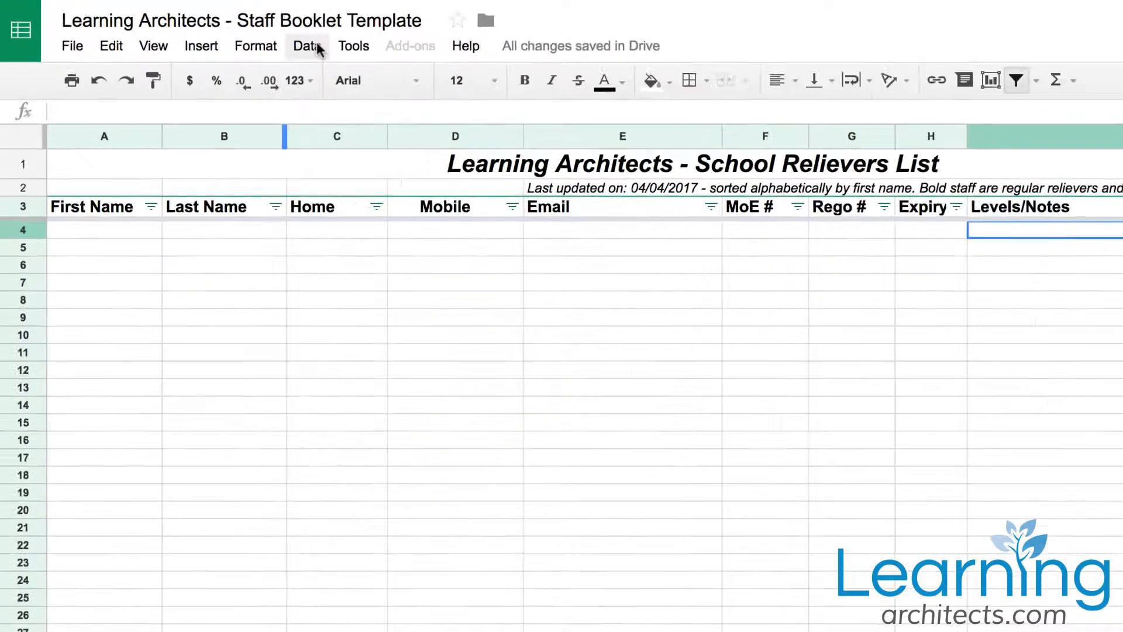
Open the protected sheets and ranges panel, review this sheet's and all protected ranges, then close it
click(235, 35)
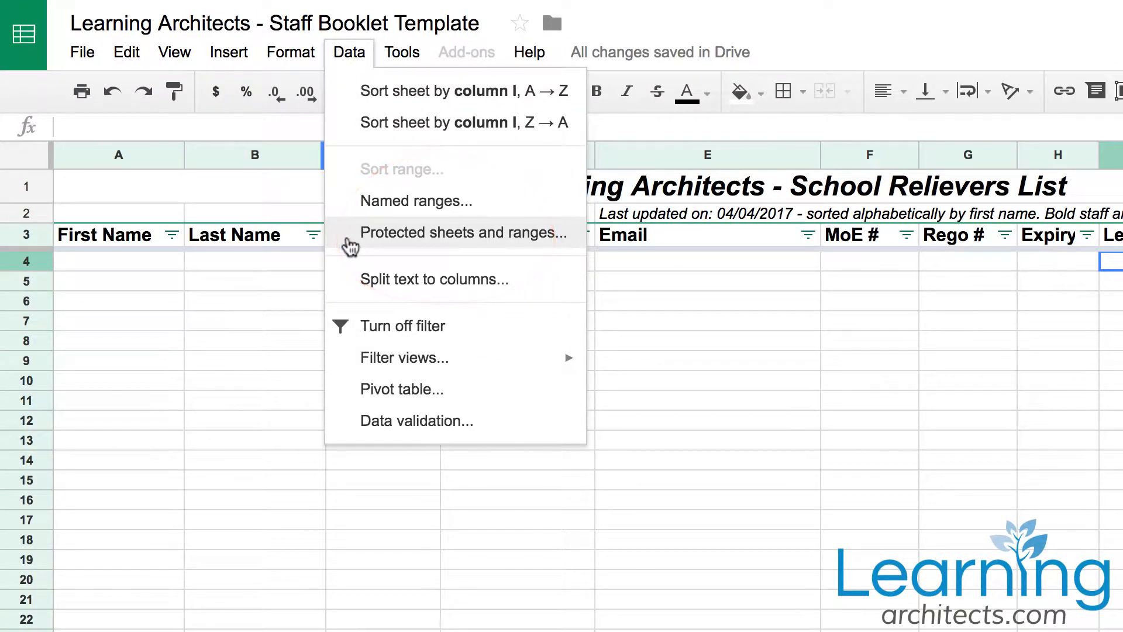
click(346, 237)
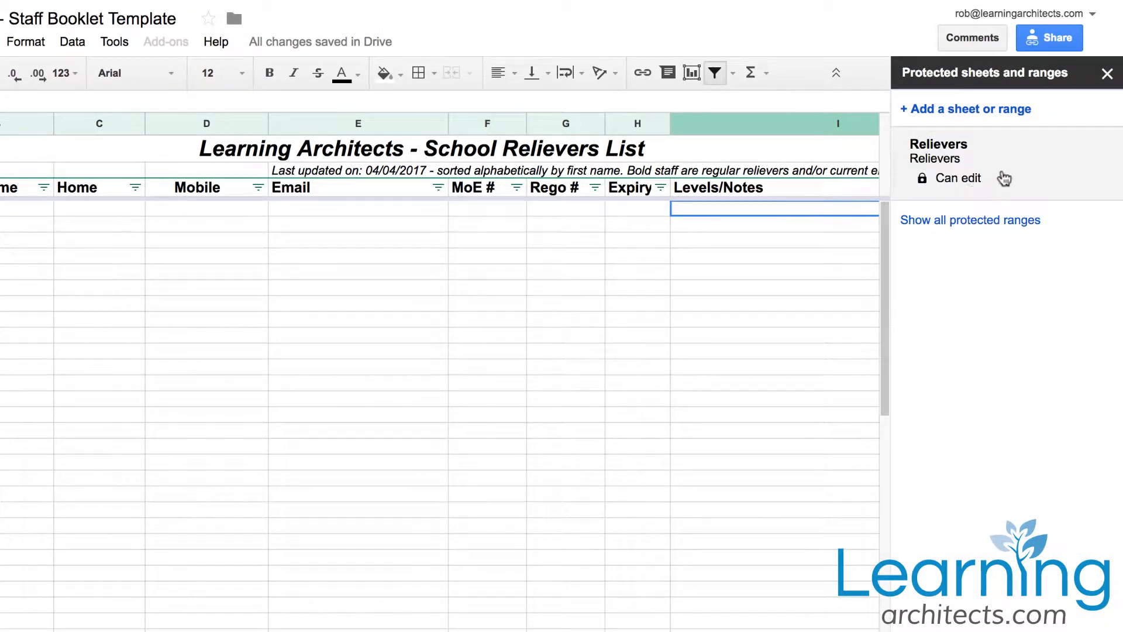
click(961, 154)
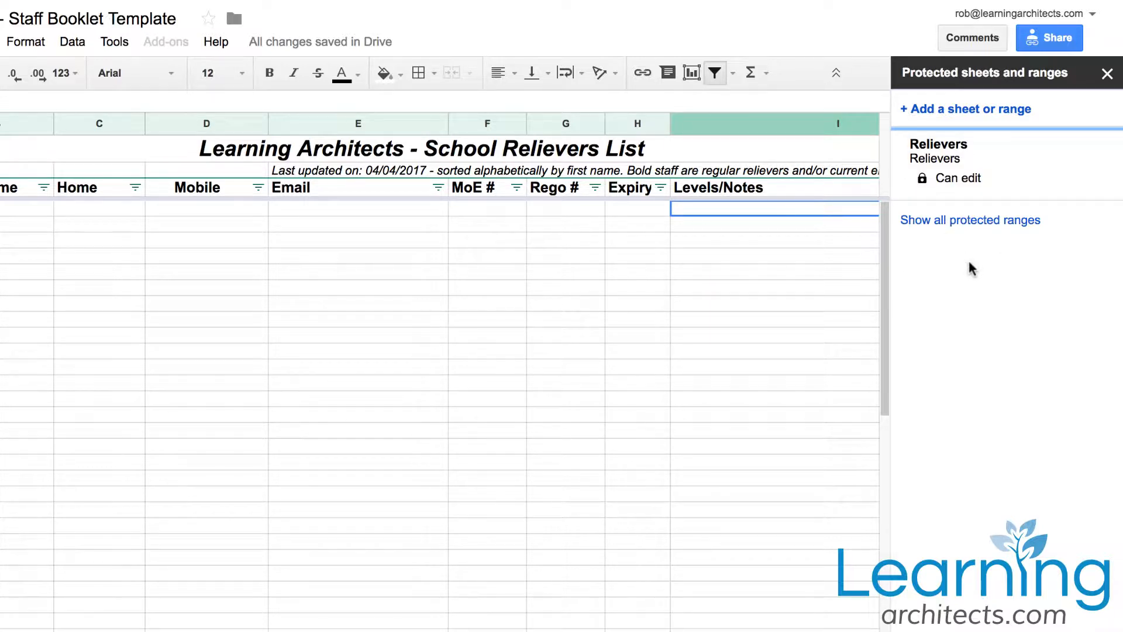
click(940, 221)
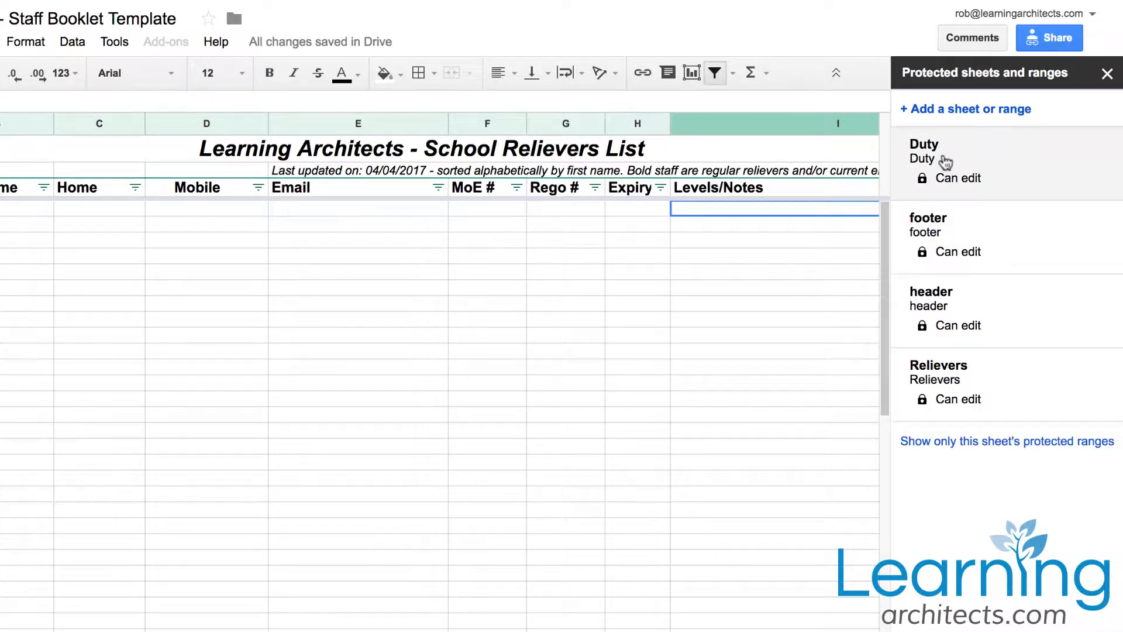
click(966, 446)
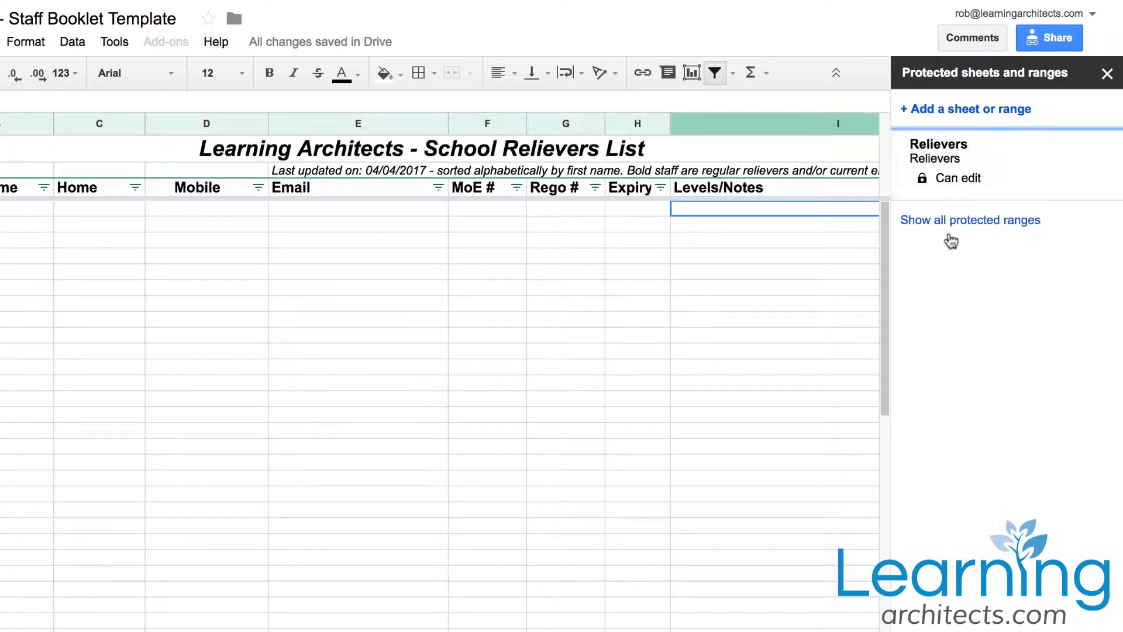
click(1108, 75)
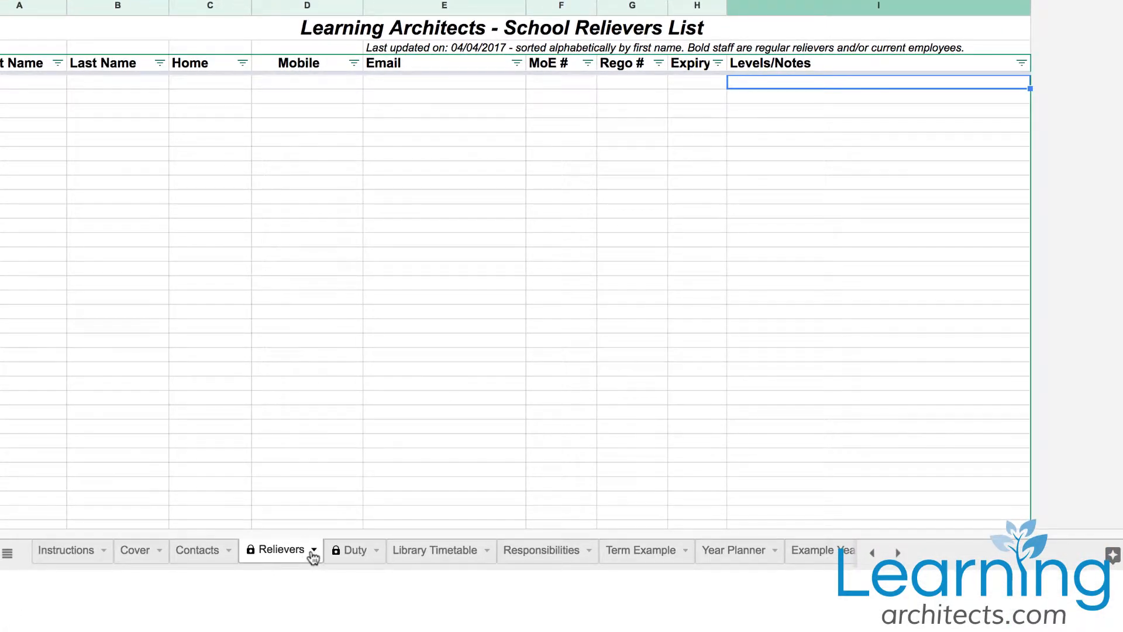
Try to protect the whole Relievers sheet with sheet-level protection
click(313, 550)
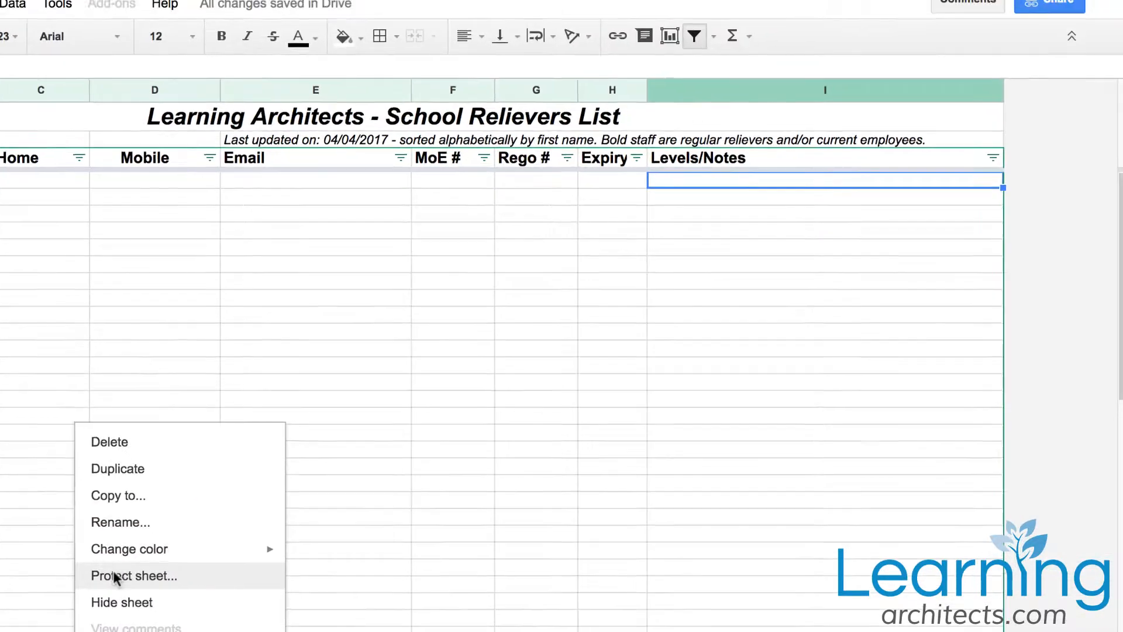
click(240, 455)
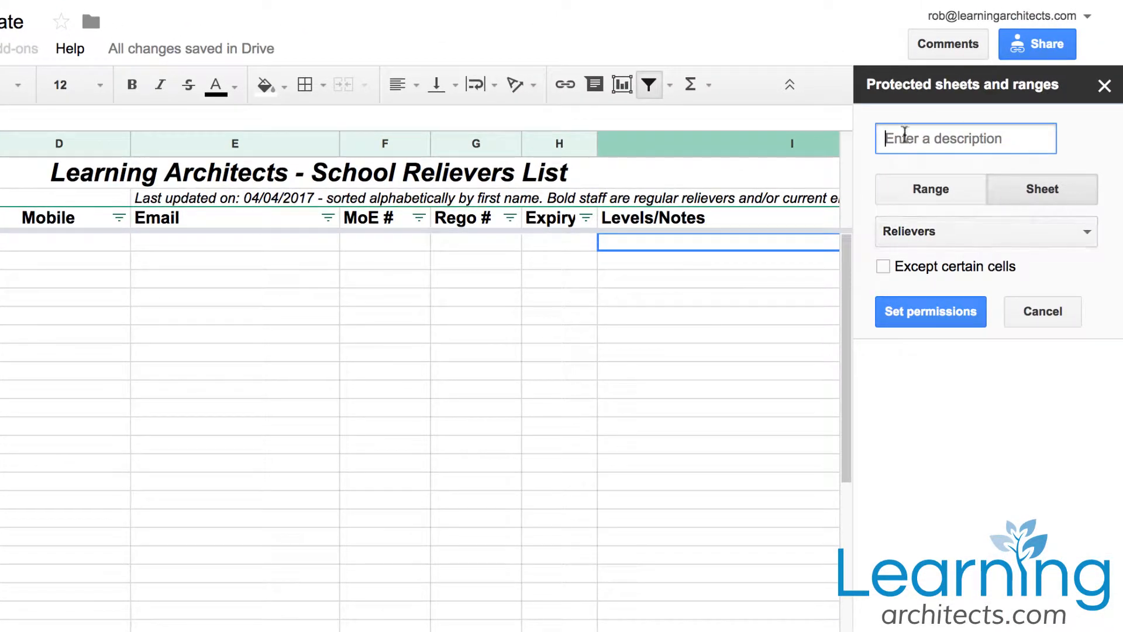
click(946, 193)
click(1047, 194)
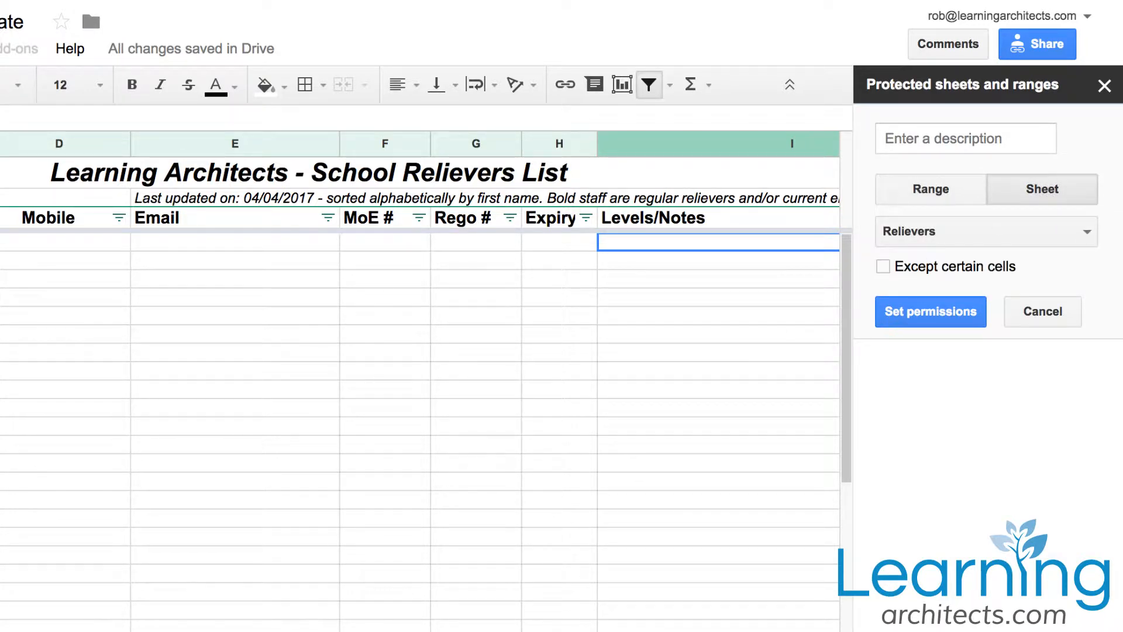
click(936, 311)
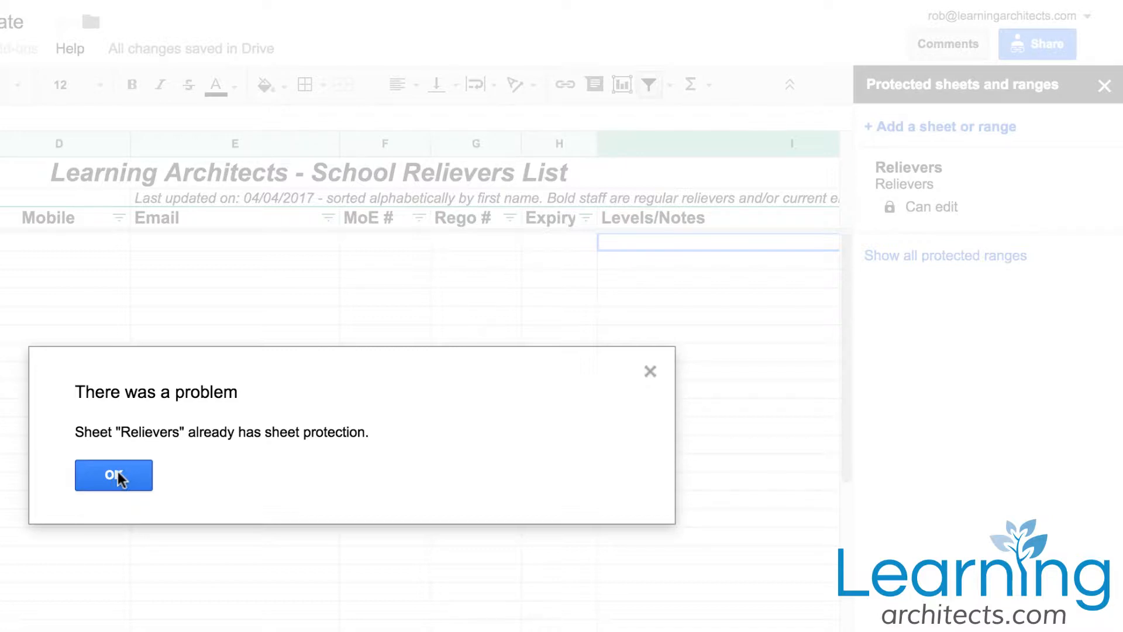
click(118, 473)
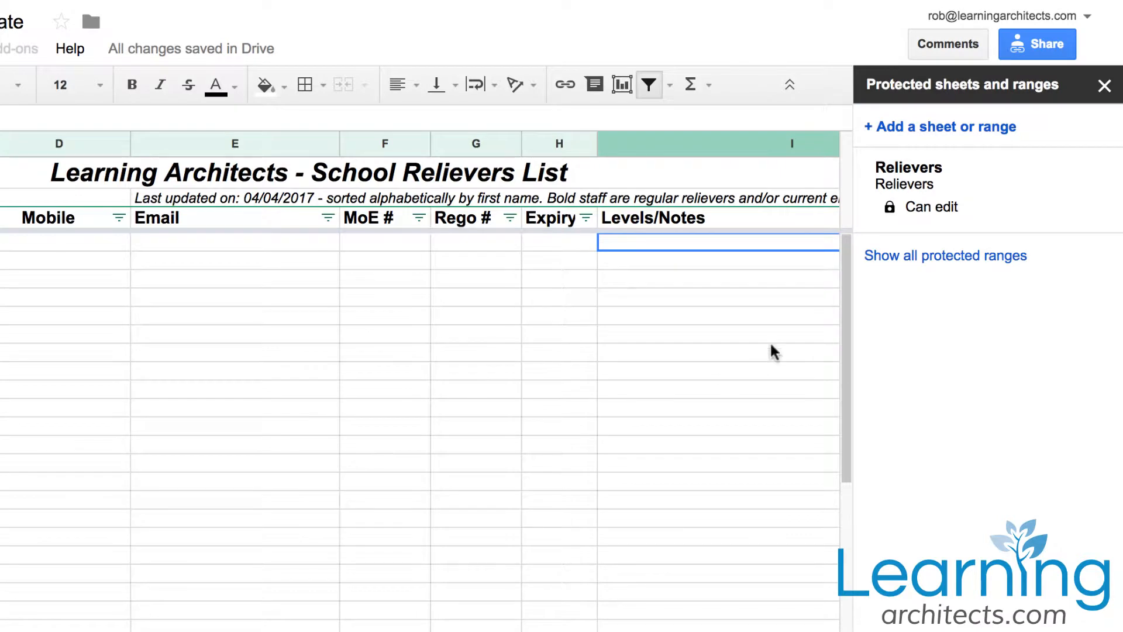
Open the Relievers protection and restrict its editing permissions to only you
click(948, 182)
click(951, 322)
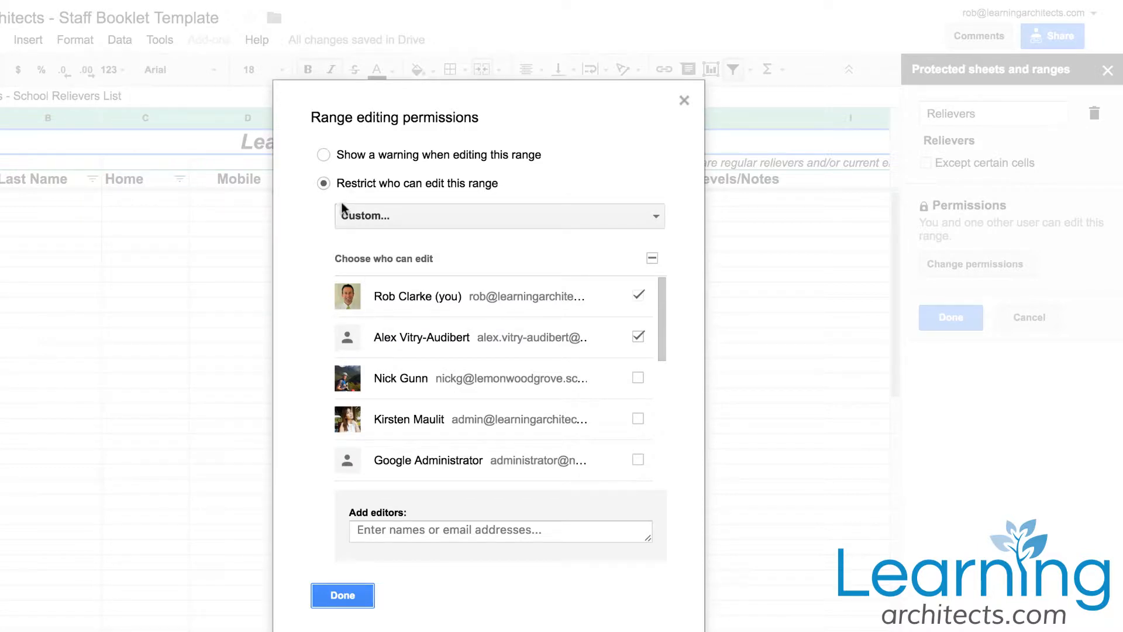
click(369, 216)
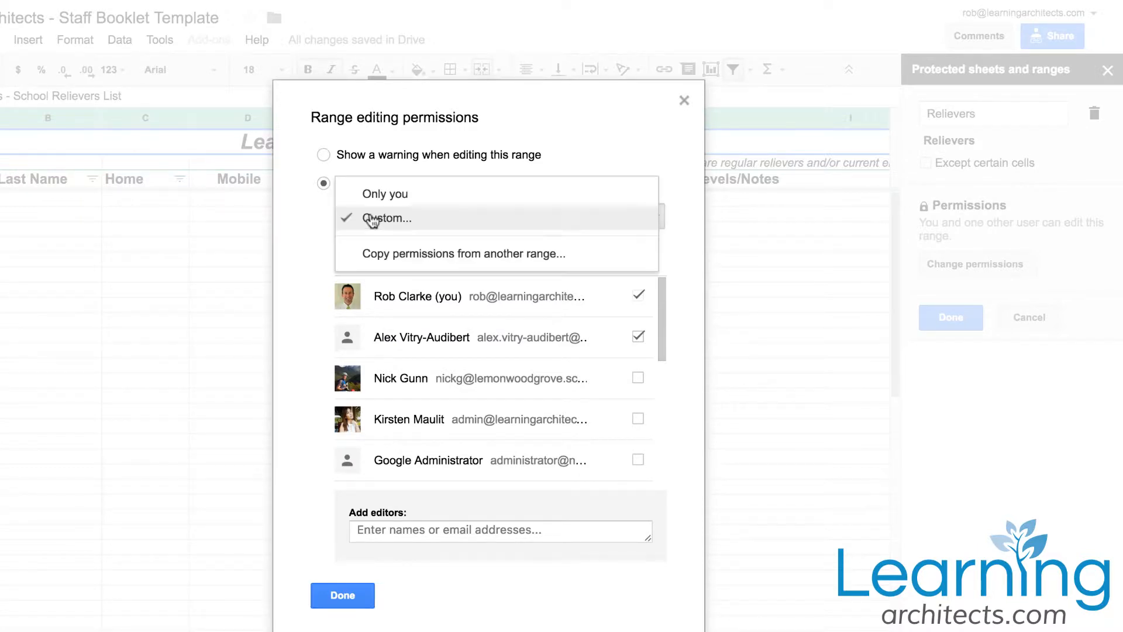
click(389, 193)
click(341, 277)
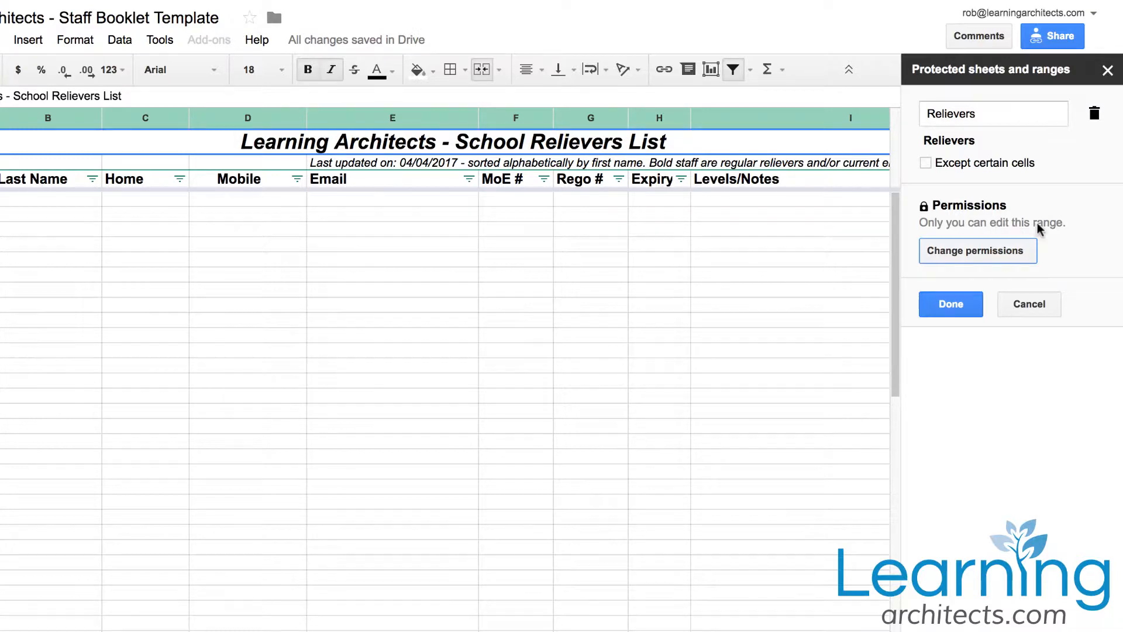
Switch the Relievers editing permissions to Custom, allow one additional staff member to edit, and save the protection
click(995, 253)
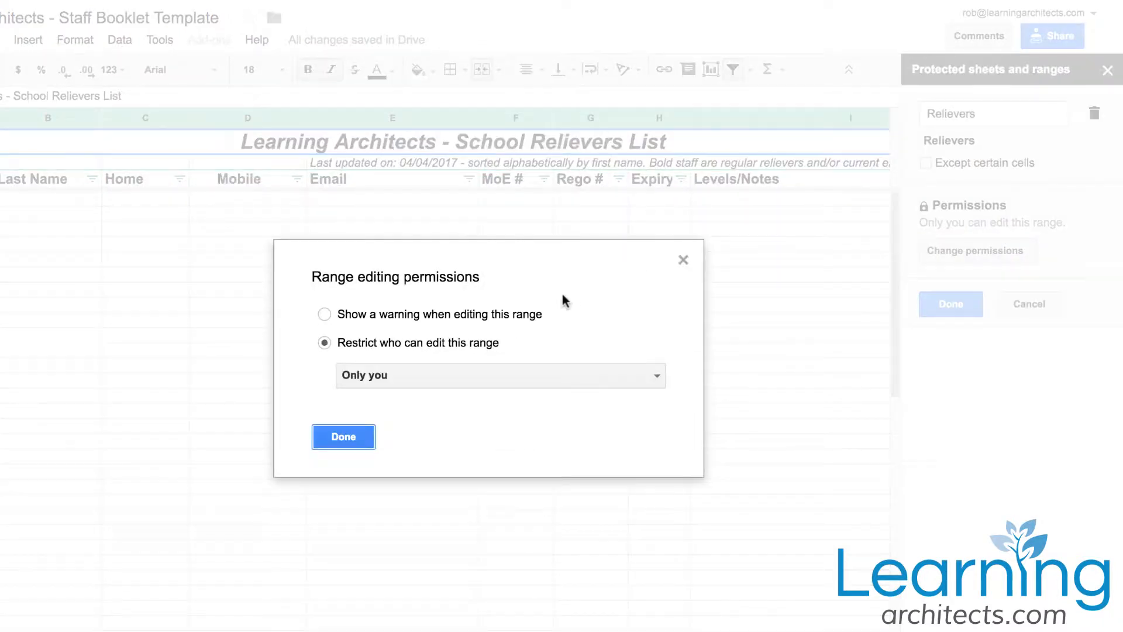
click(358, 376)
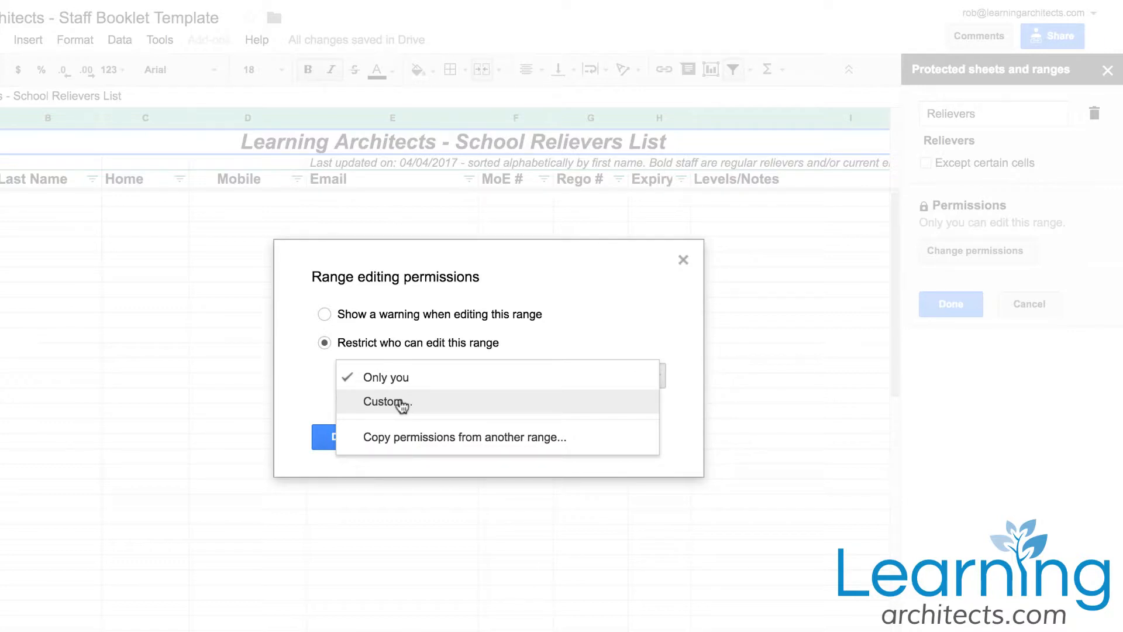
click(401, 403)
scroll(494, 391, down, 2)
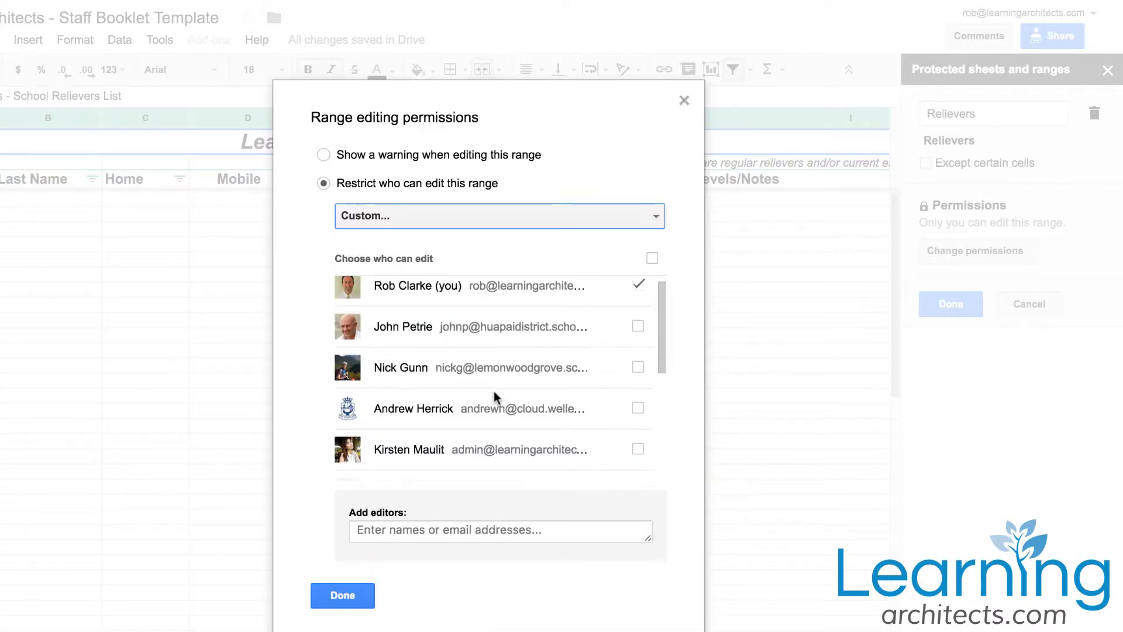
scroll(493, 397, down, 1)
click(637, 344)
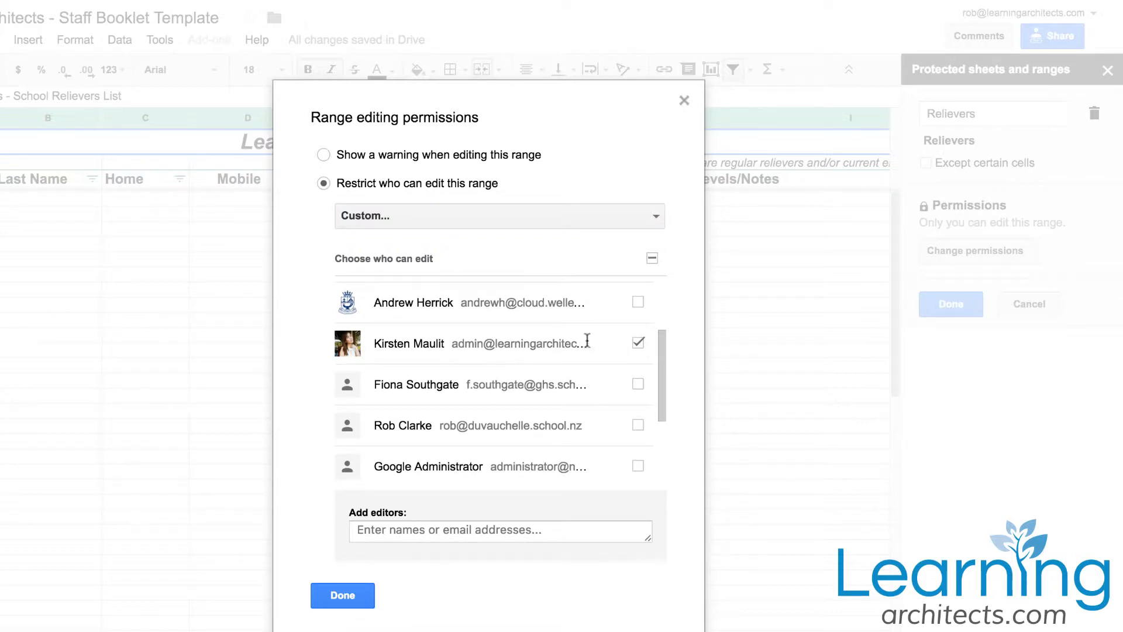
scroll(493, 350, up, 3)
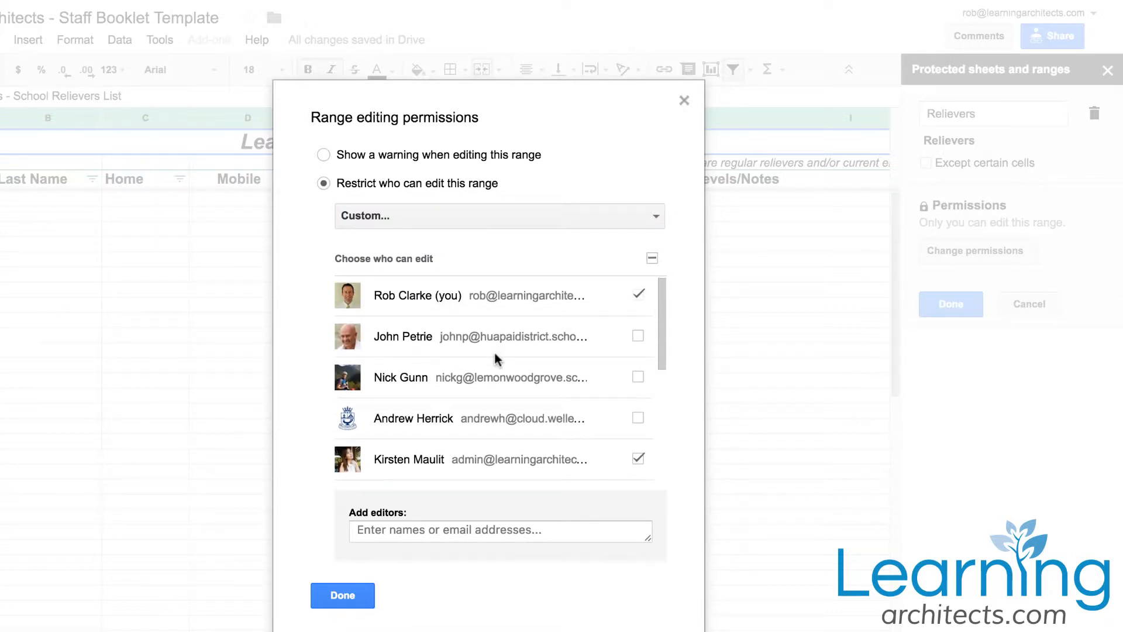
click(349, 593)
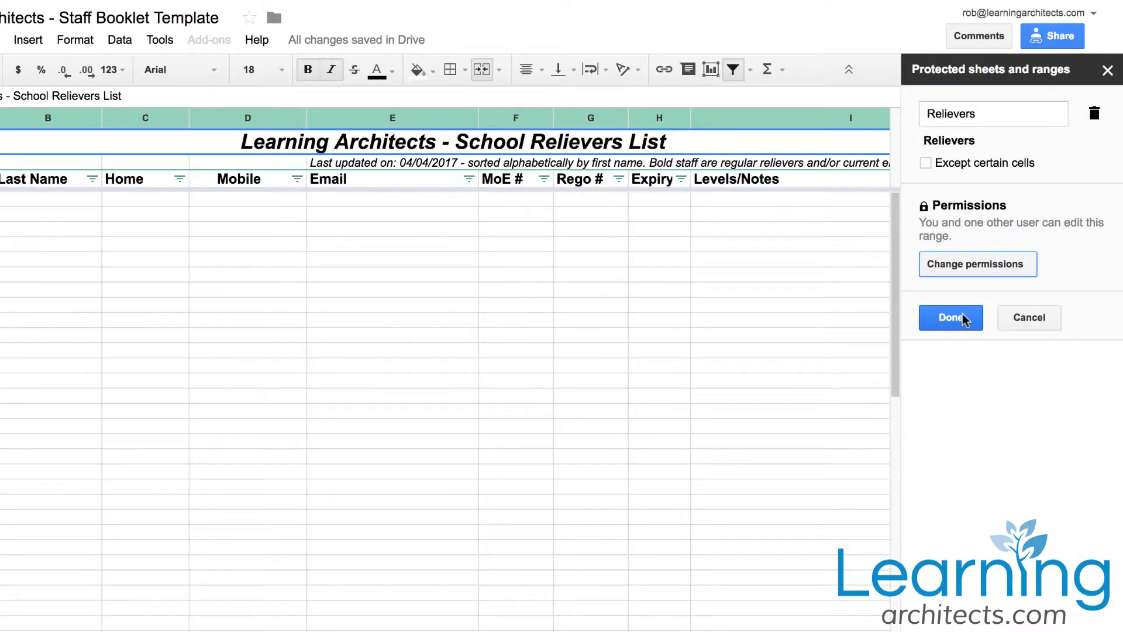
click(962, 314)
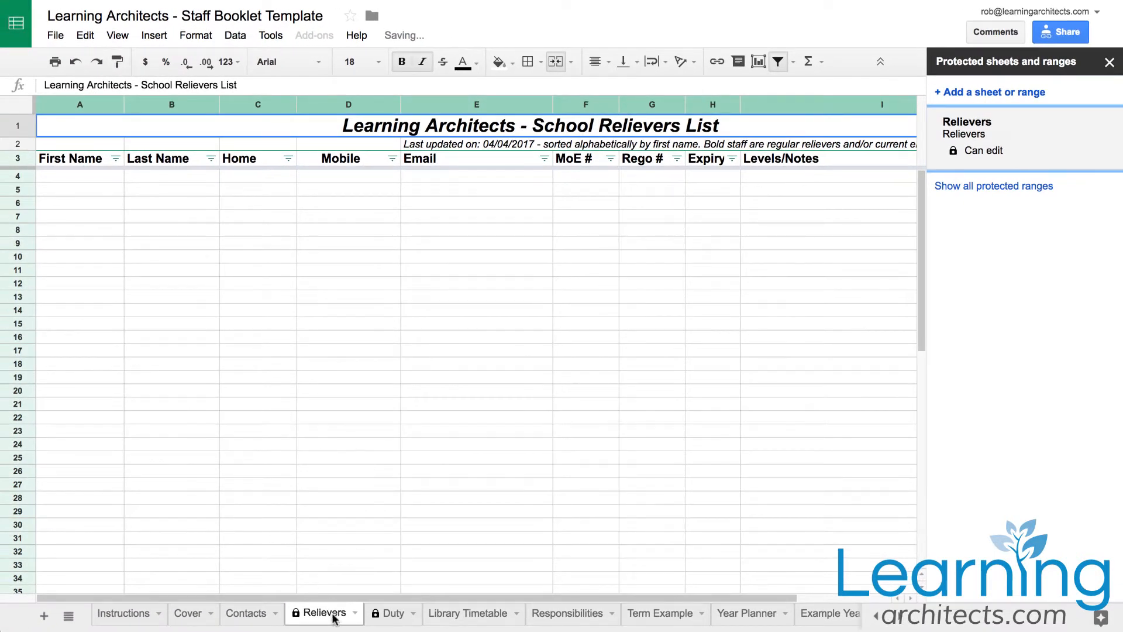
Go to the Duty sheet and try to protect the entire Duty sheet
click(355, 613)
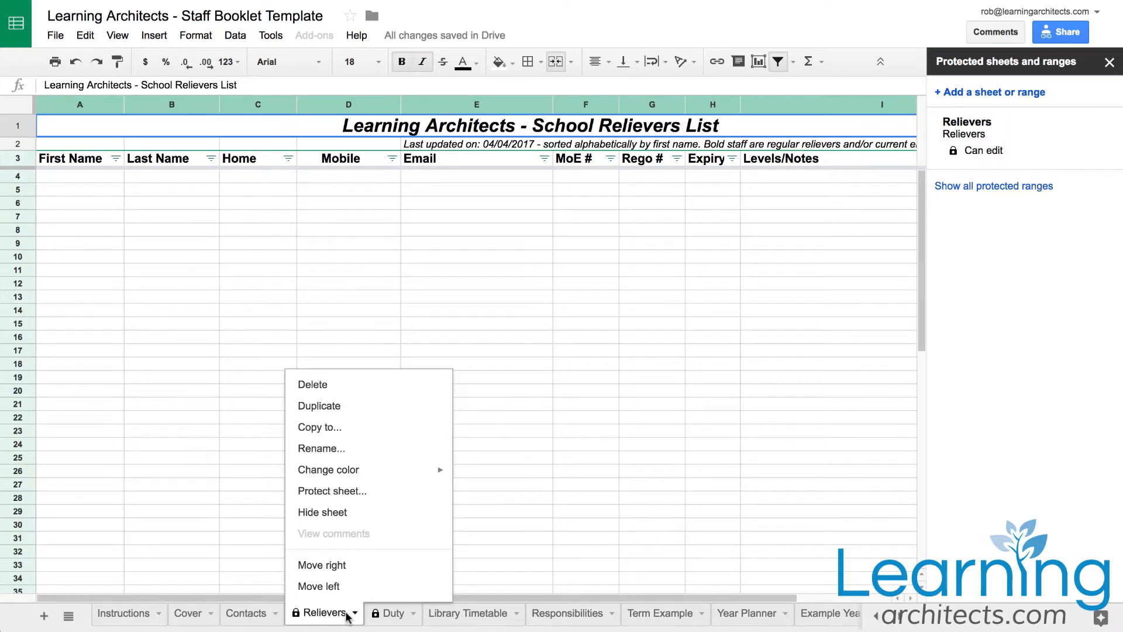
click(393, 614)
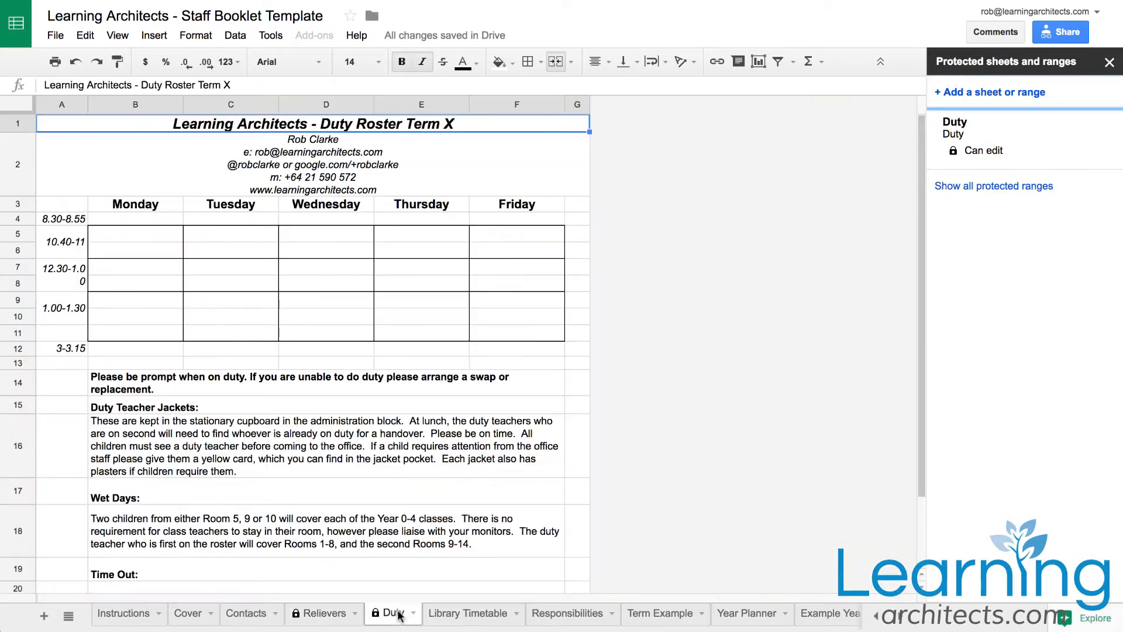
click(1110, 63)
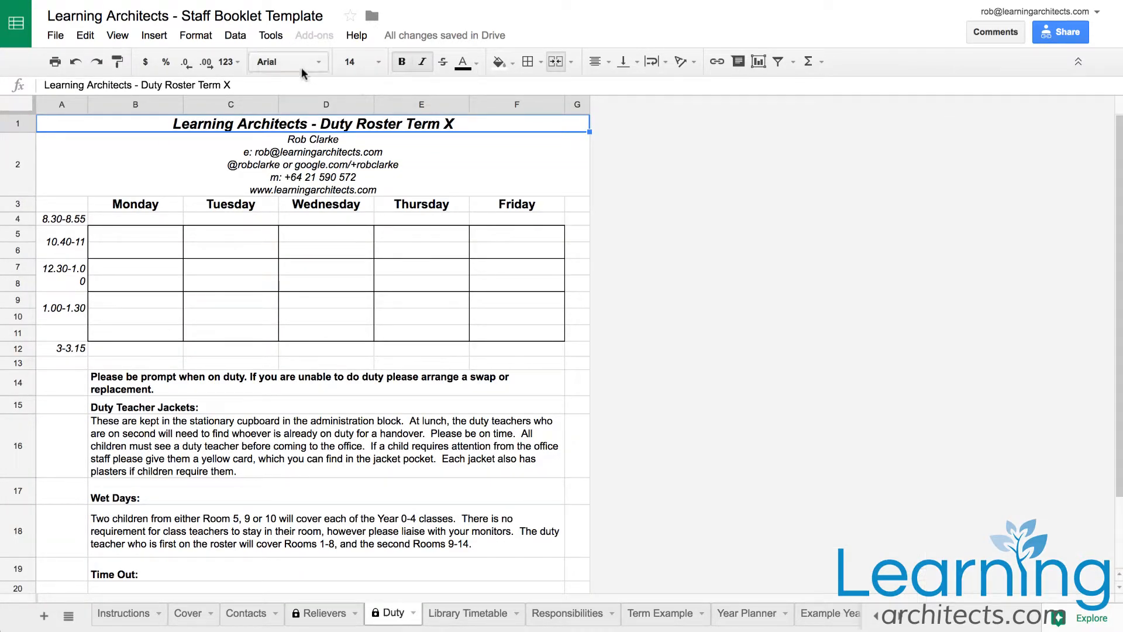
click(240, 36)
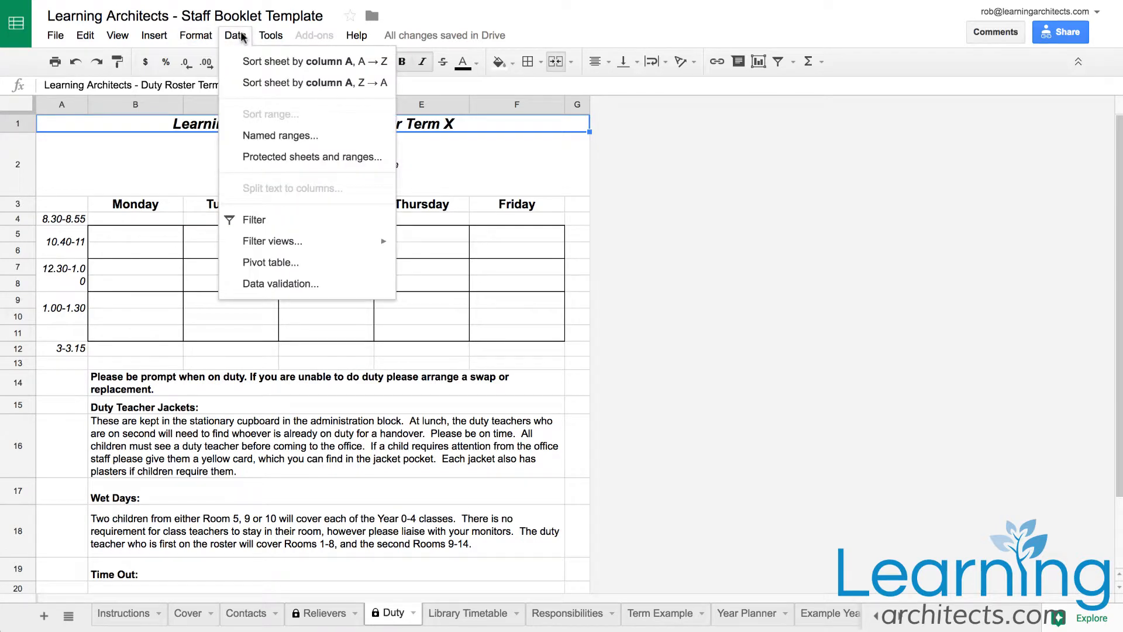
click(234, 162)
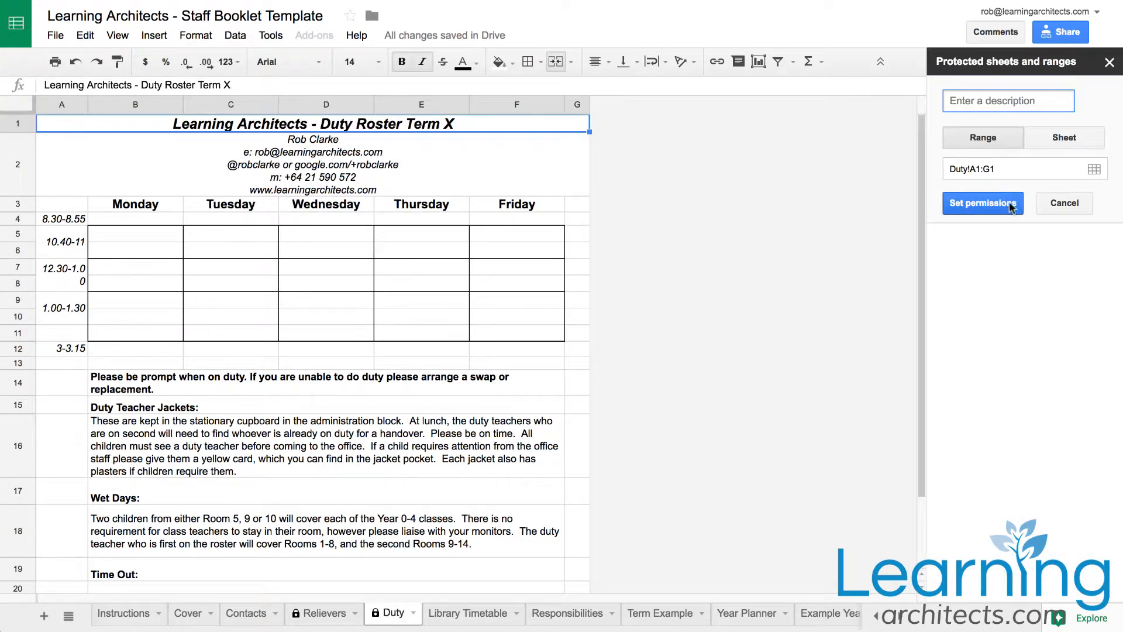
click(1066, 136)
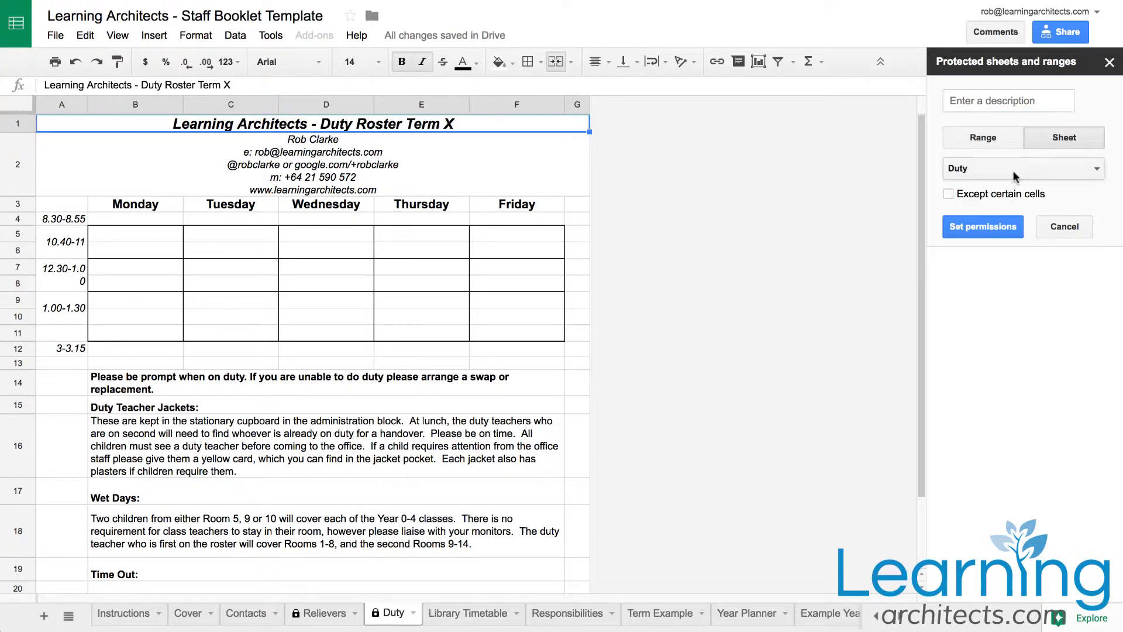
click(965, 229)
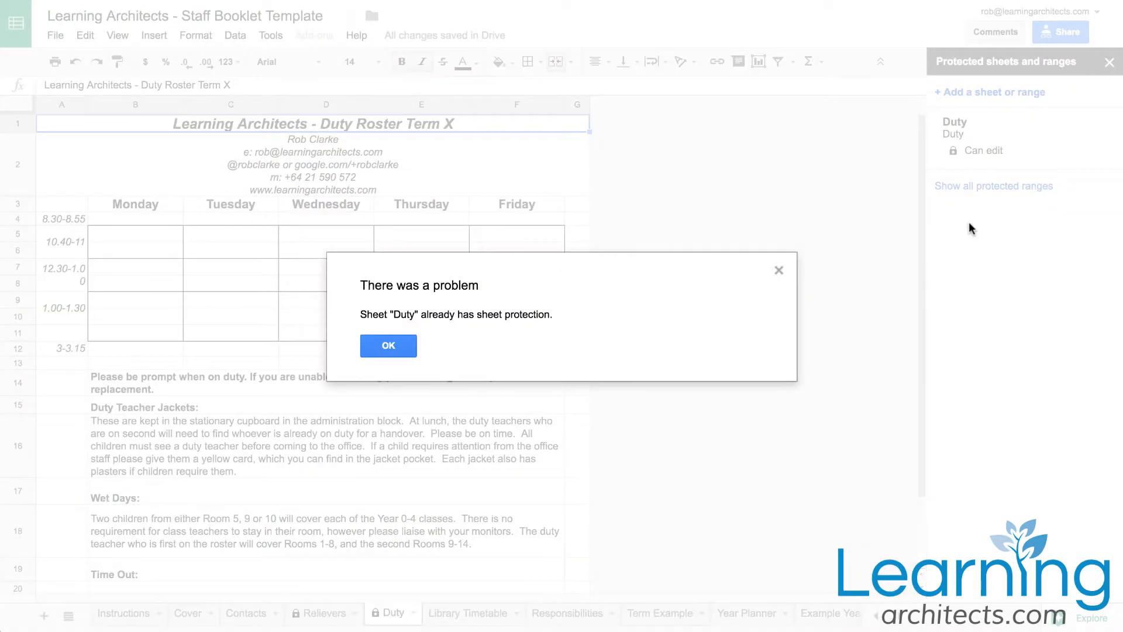
Open the existing Duty sheet protection, switch its editing permissions to Custom allowing one additional staff member, and save it
click(389, 345)
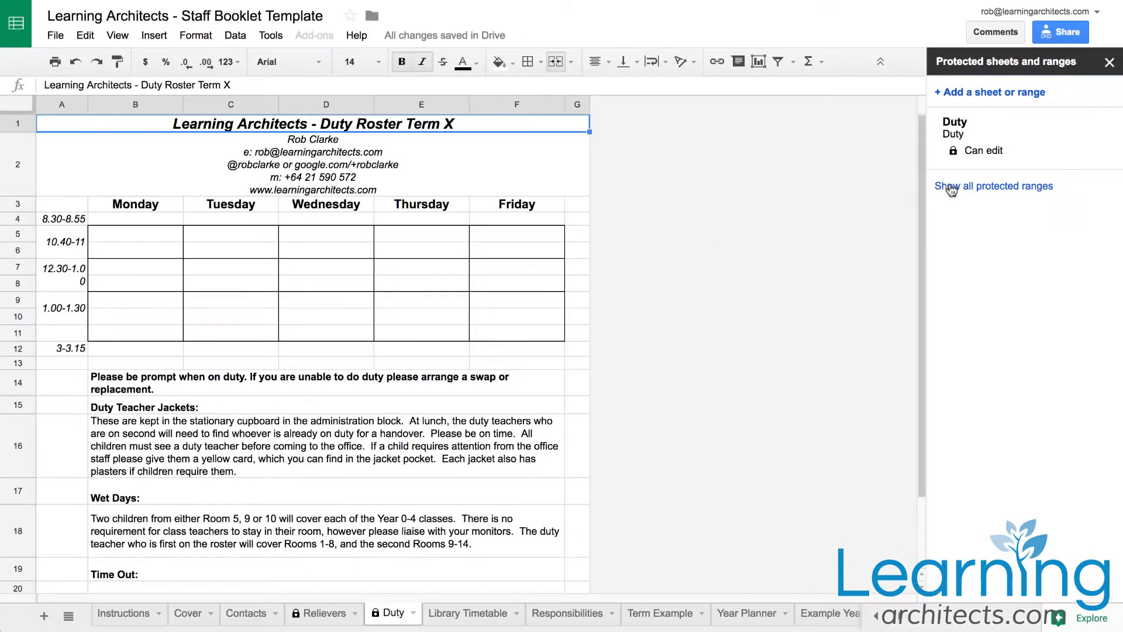
click(994, 151)
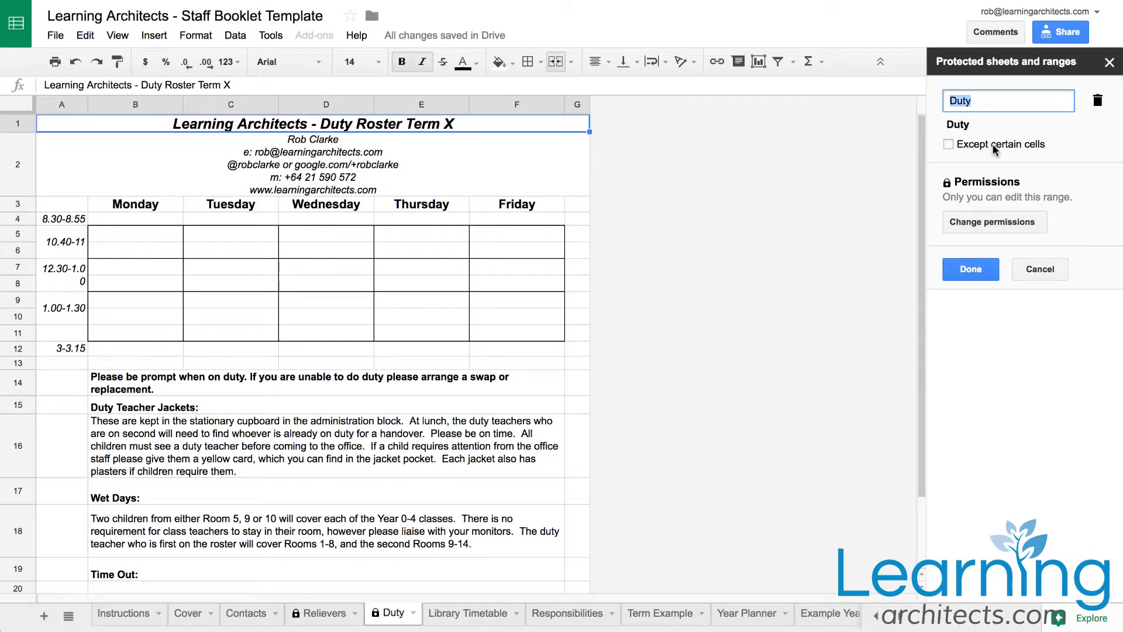
click(980, 221)
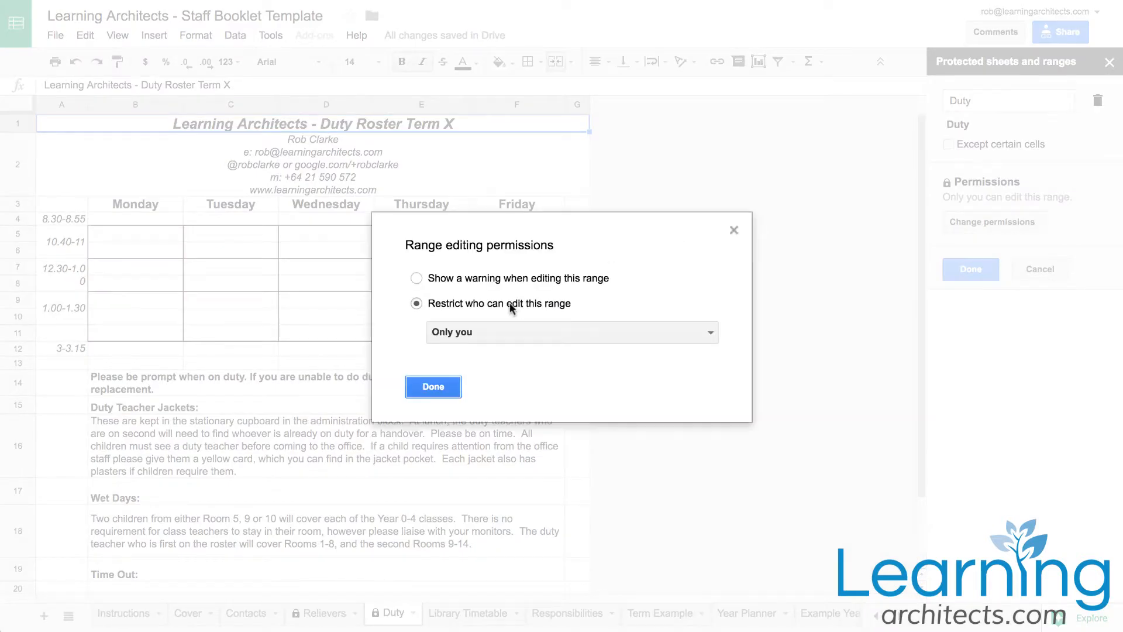
click(444, 337)
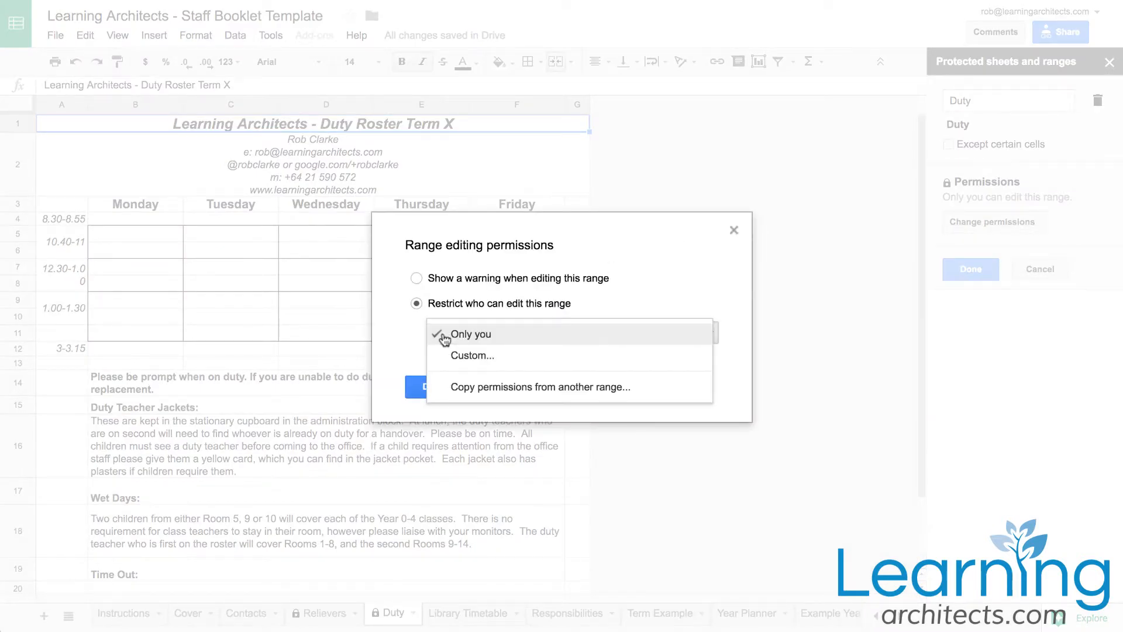
click(481, 356)
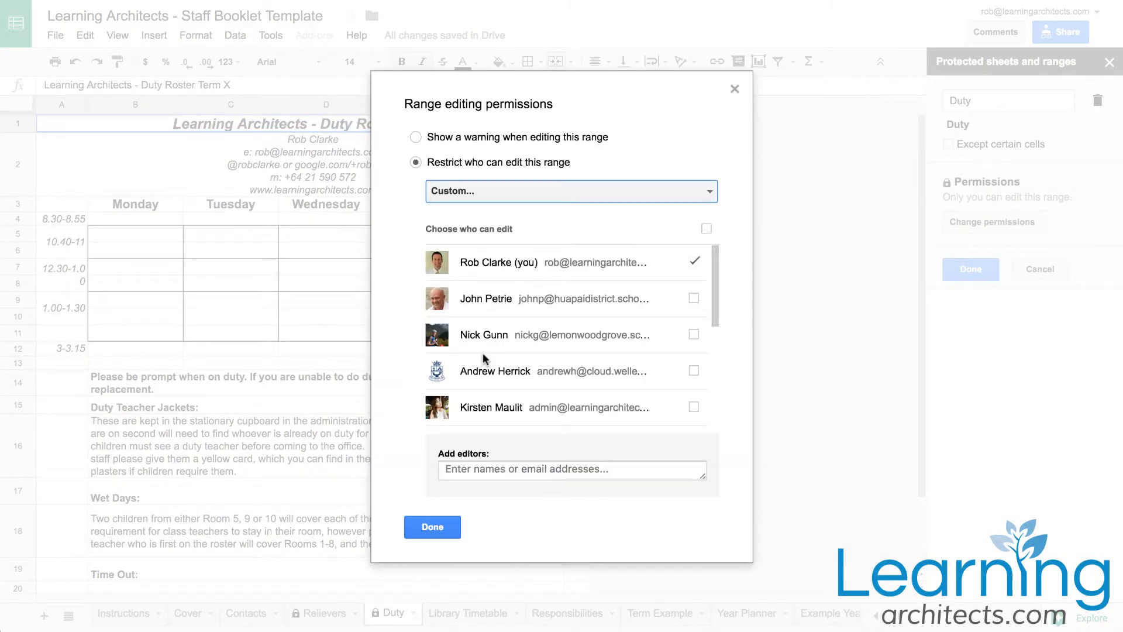
click(693, 407)
click(435, 520)
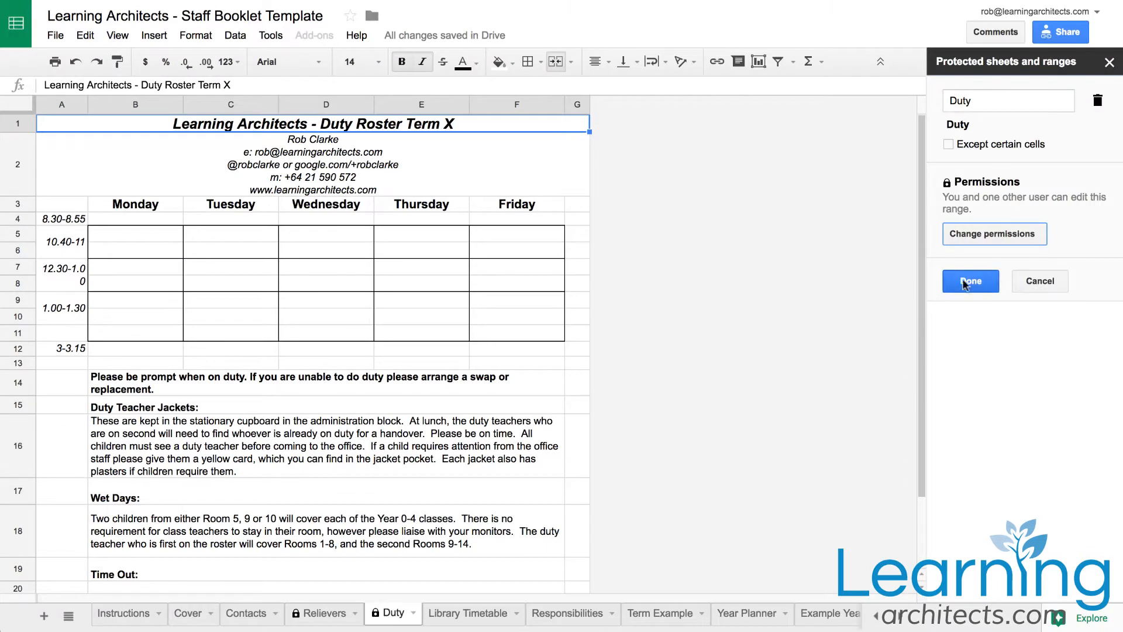
click(971, 274)
click(1109, 63)
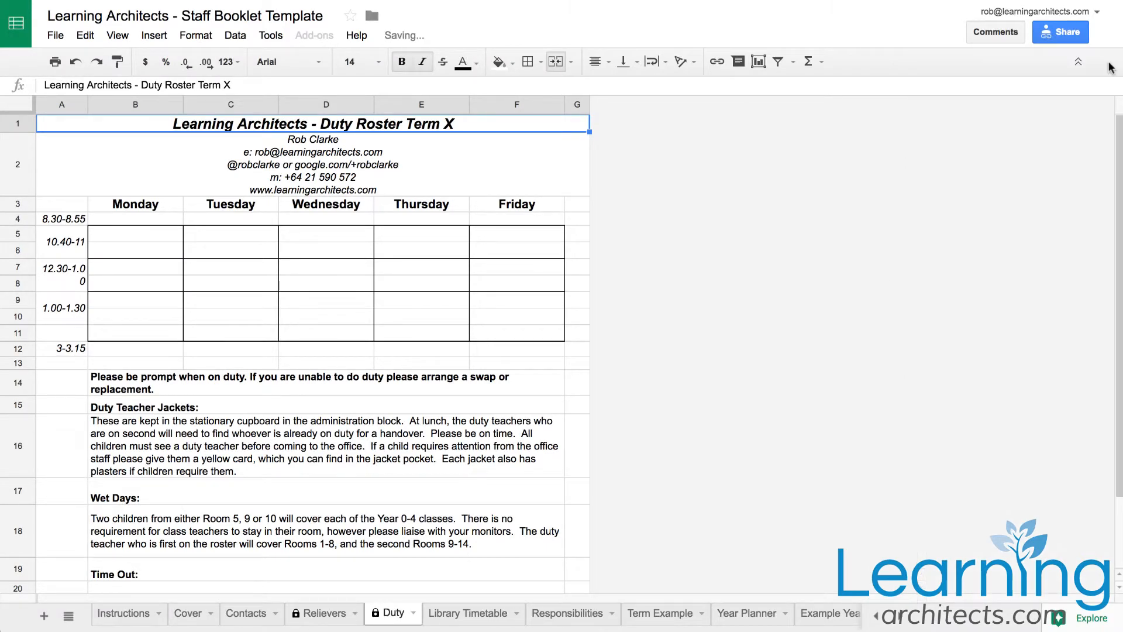